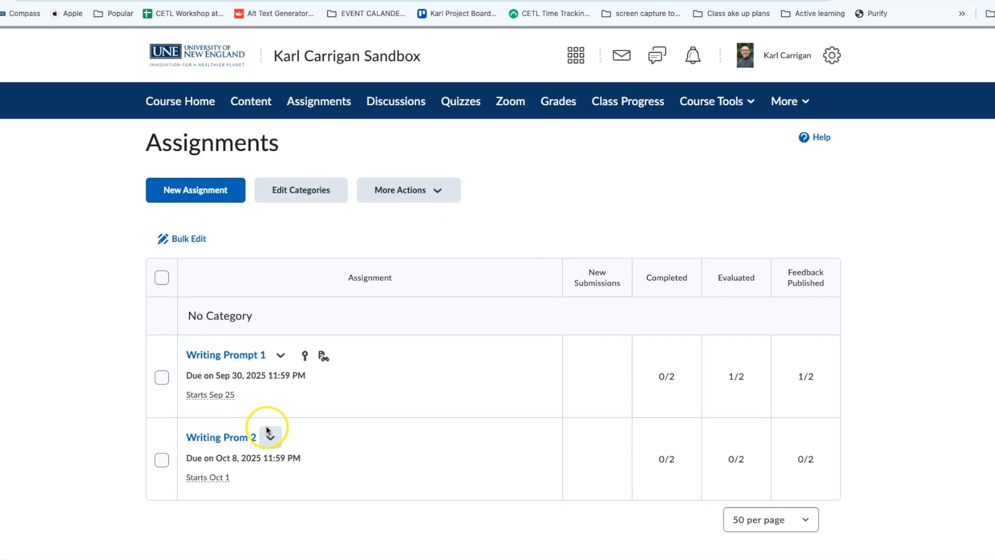
# Open the Writing Prom 2 assignment for editing and enable the Turnitin Similarity Report for its folder.
pyautogui.click(276, 441)
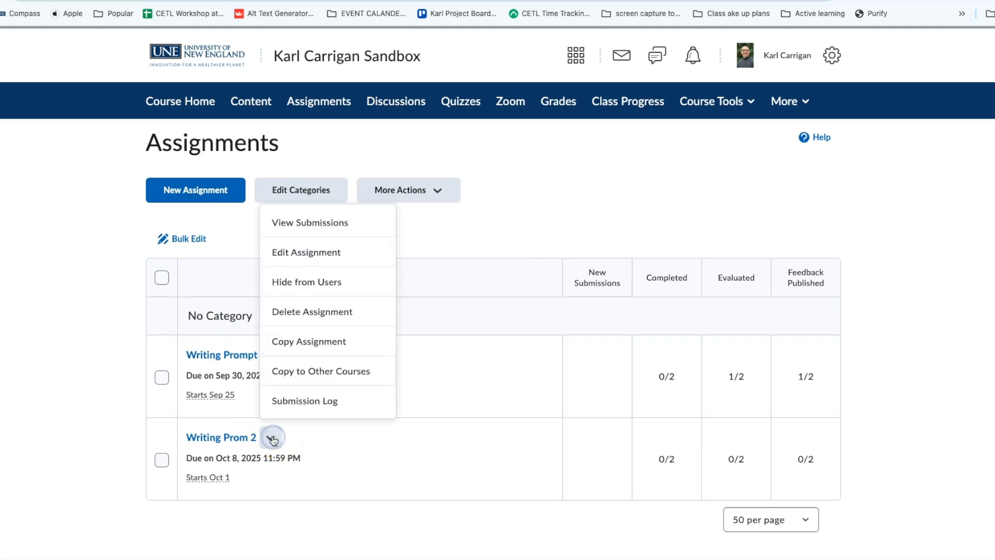
pyautogui.click(308, 254)
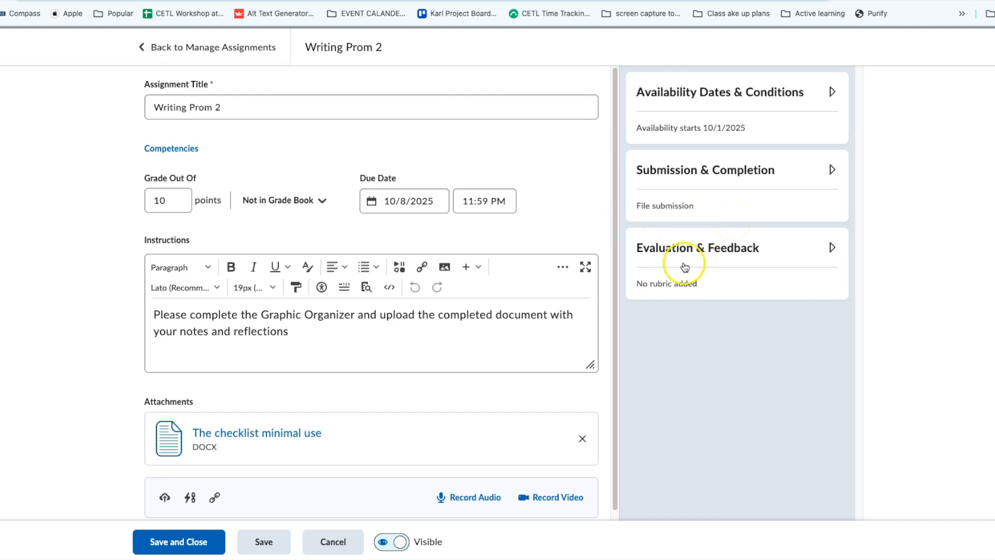
pyautogui.click(831, 247)
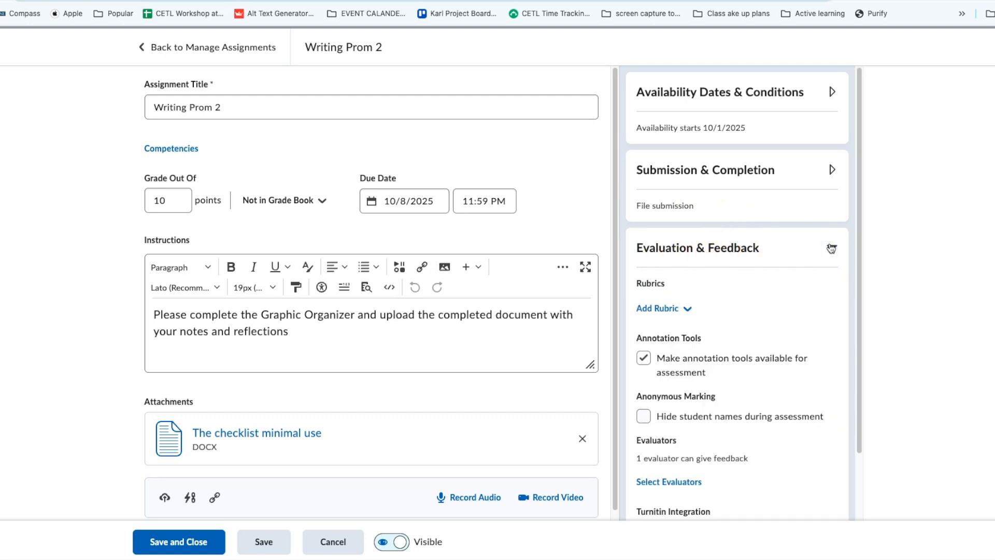
pyautogui.scroll(-2, 797, 287)
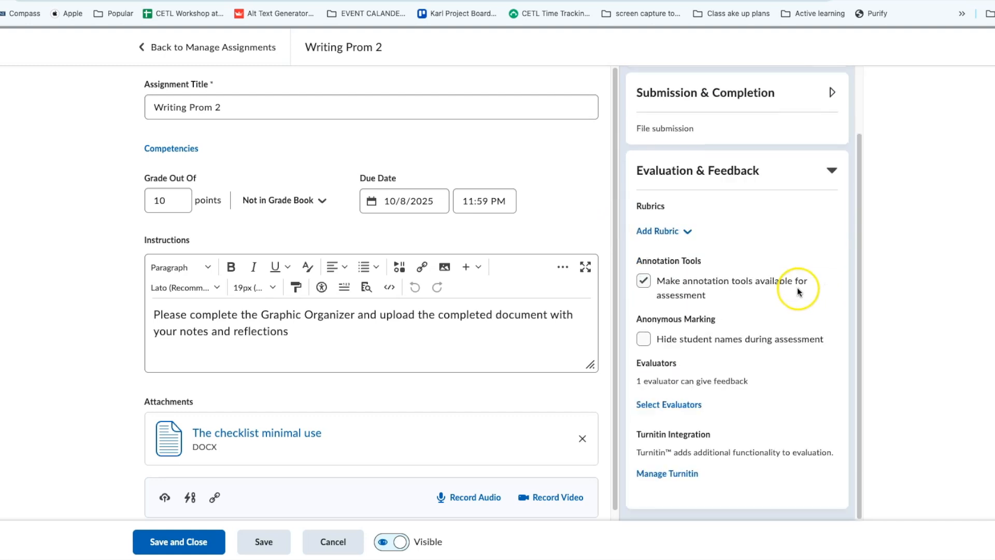
pyautogui.click(681, 478)
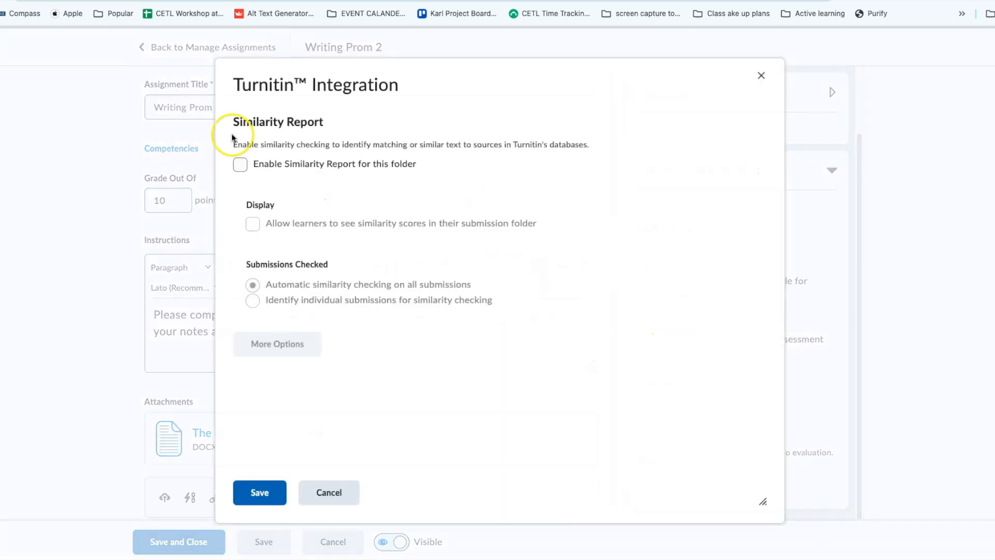
pyautogui.click(240, 164)
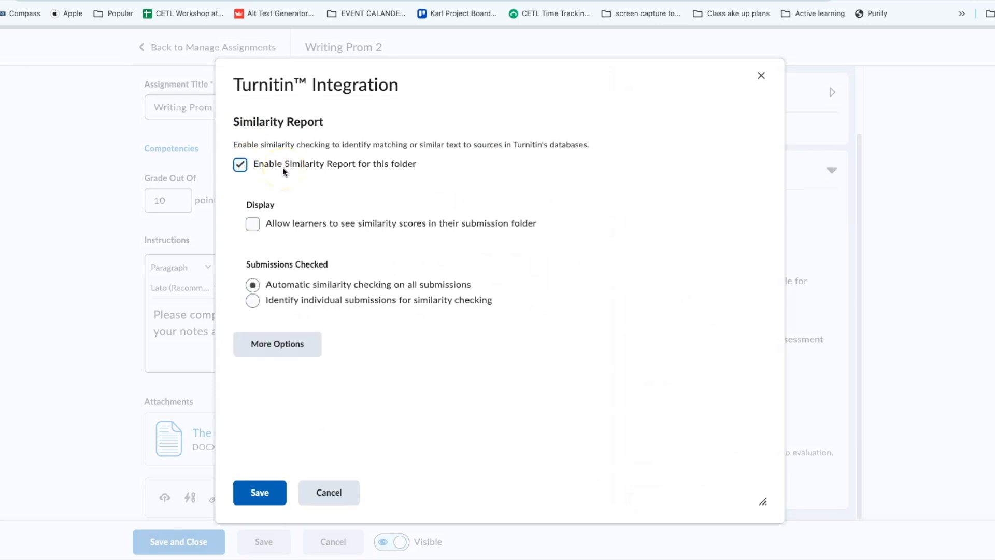
pyautogui.click(254, 225)
pyautogui.click(254, 225)
pyautogui.click(277, 207)
pyautogui.click(252, 300)
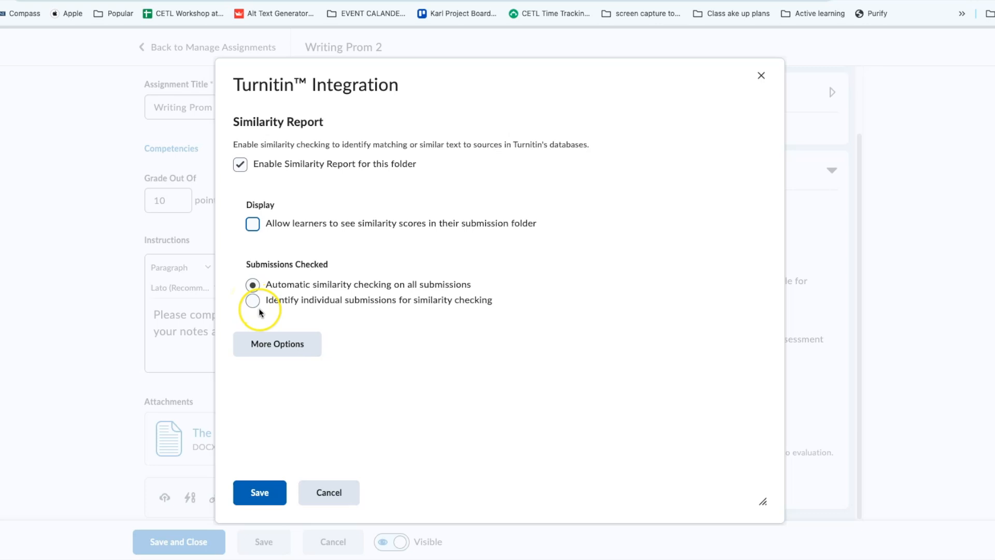
# Open the additional Turnitin options for the assignment and reposition and widen their window.
pyautogui.click(279, 345)
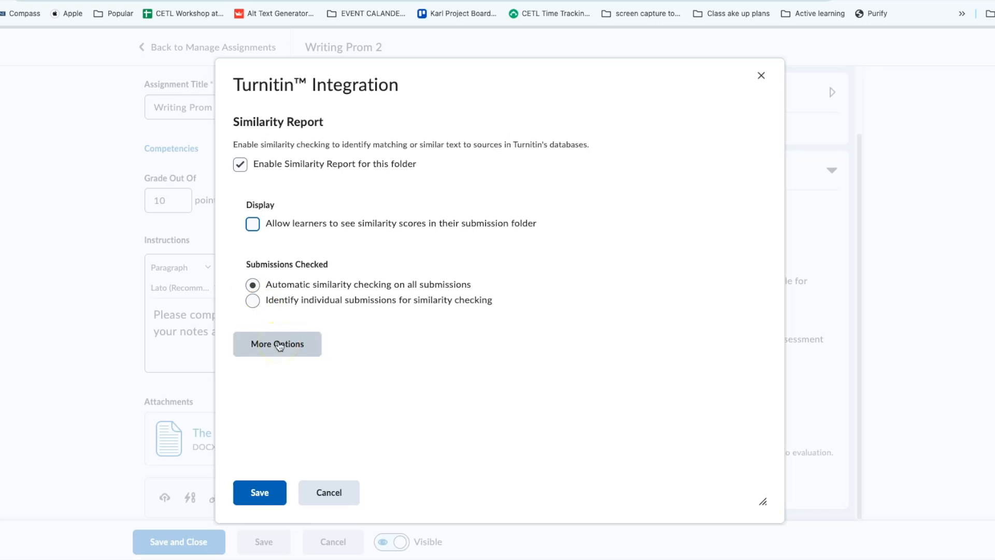
pyautogui.click(278, 345)
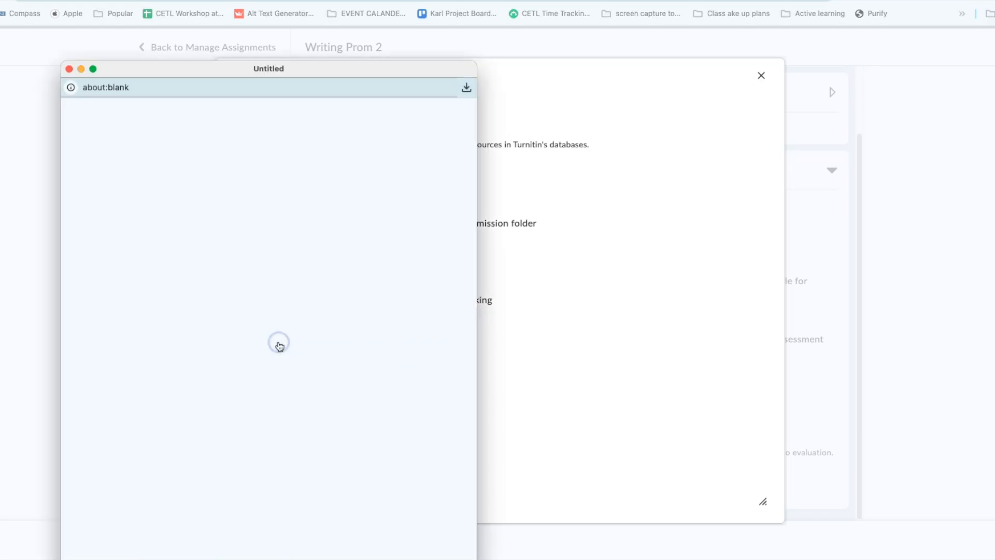
pyautogui.moveTo(420, 61); pyautogui.dragTo(413, 12)
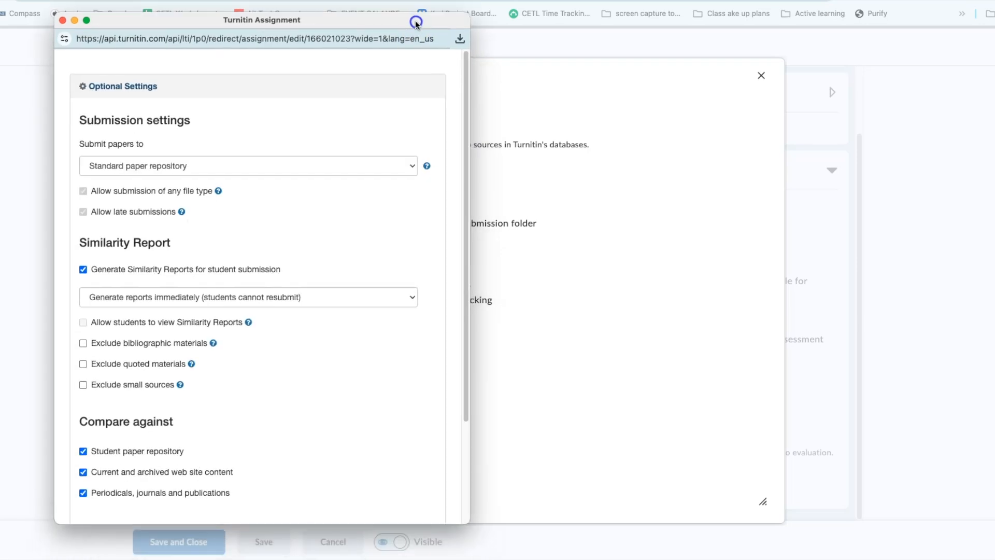
pyautogui.moveTo(464, 159); pyautogui.dragTo(609, 146)
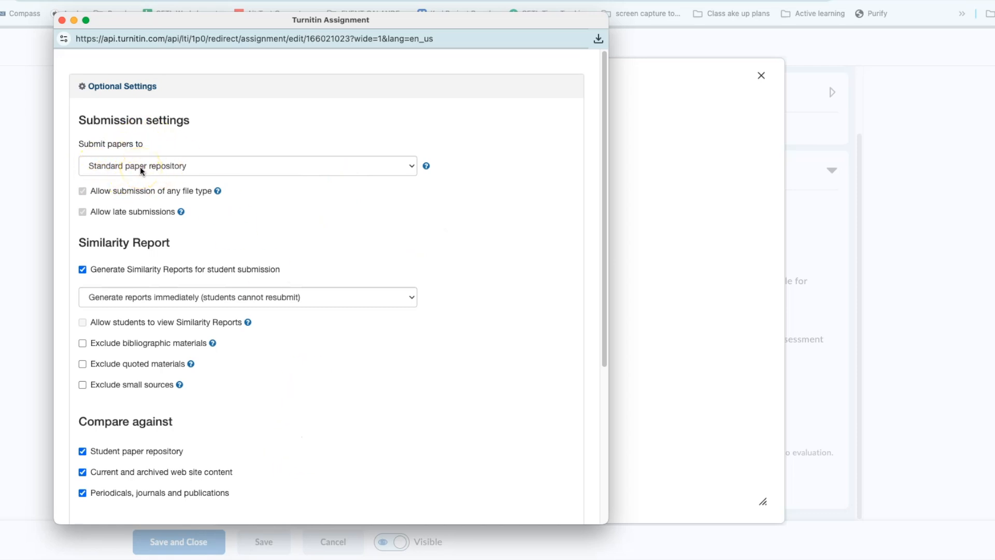
pyautogui.click(410, 166)
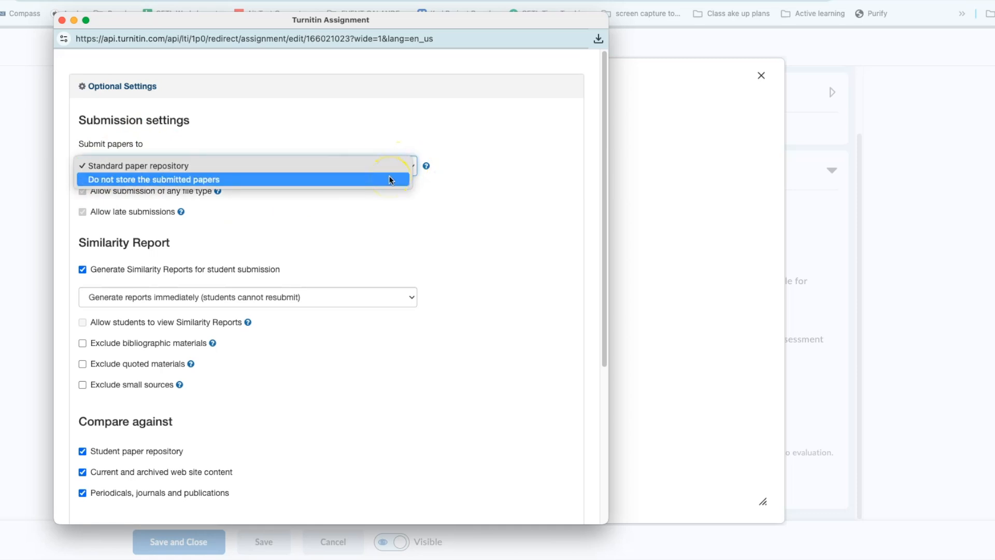
pyautogui.click(389, 179)
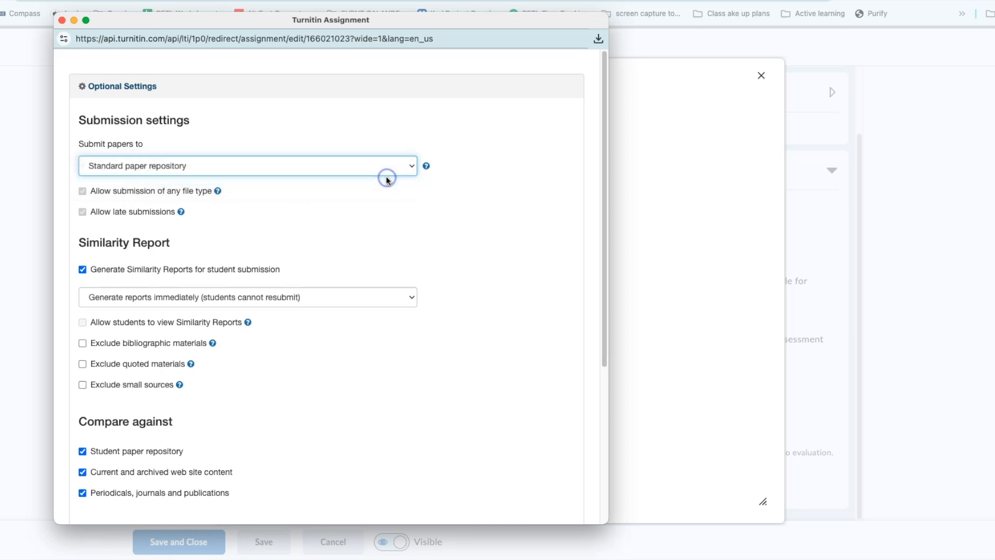
pyautogui.click(398, 172)
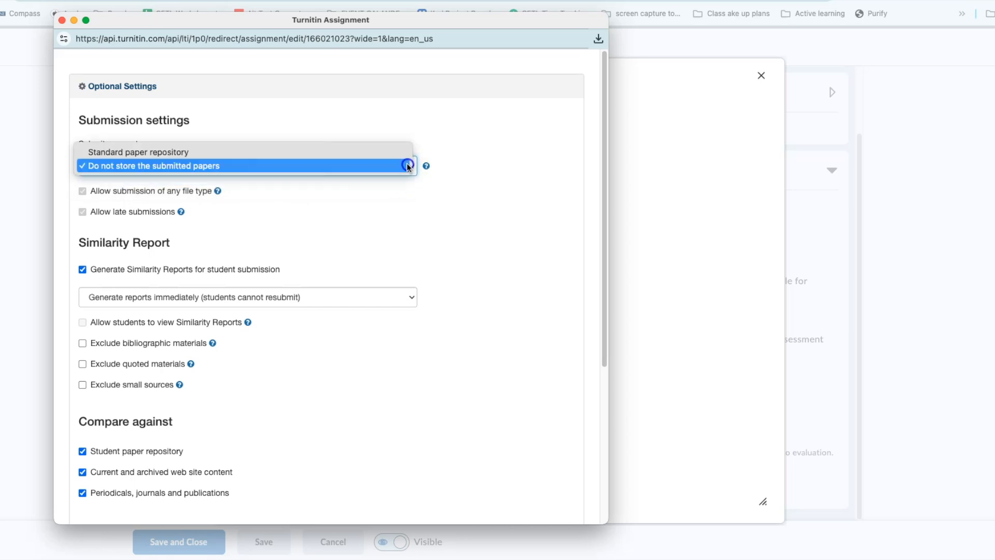
pyautogui.click(381, 157)
# Set the Similarity Report timing to "Generate reports on due date (students can resubmit until due date)".
pyautogui.scroll(-1, 322, 185)
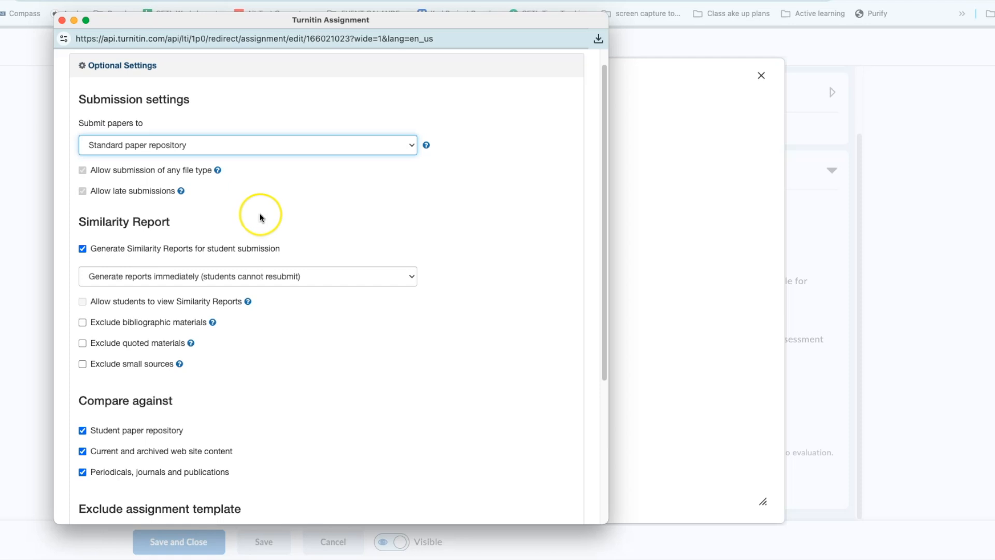
pyautogui.scroll(-3, 240, 211)
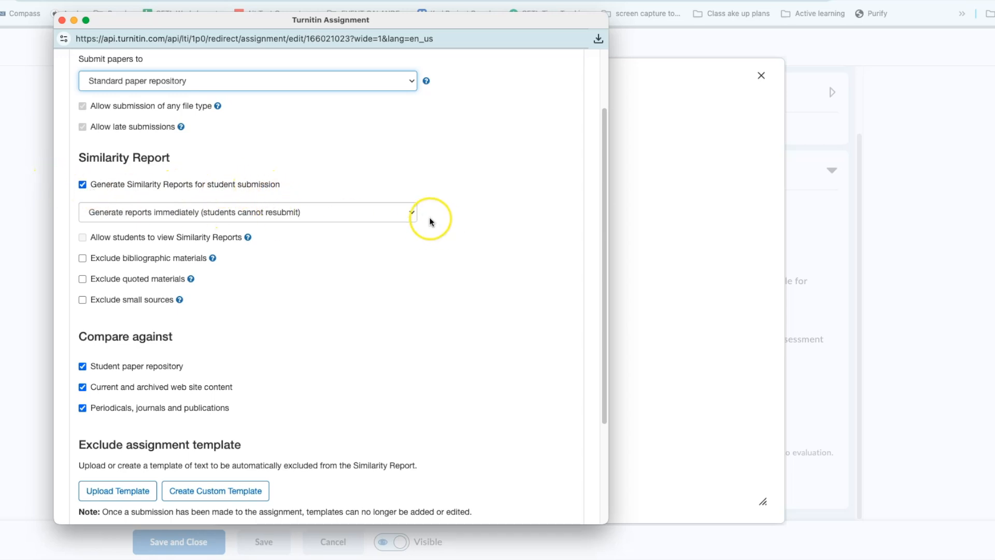
pyautogui.click(411, 214)
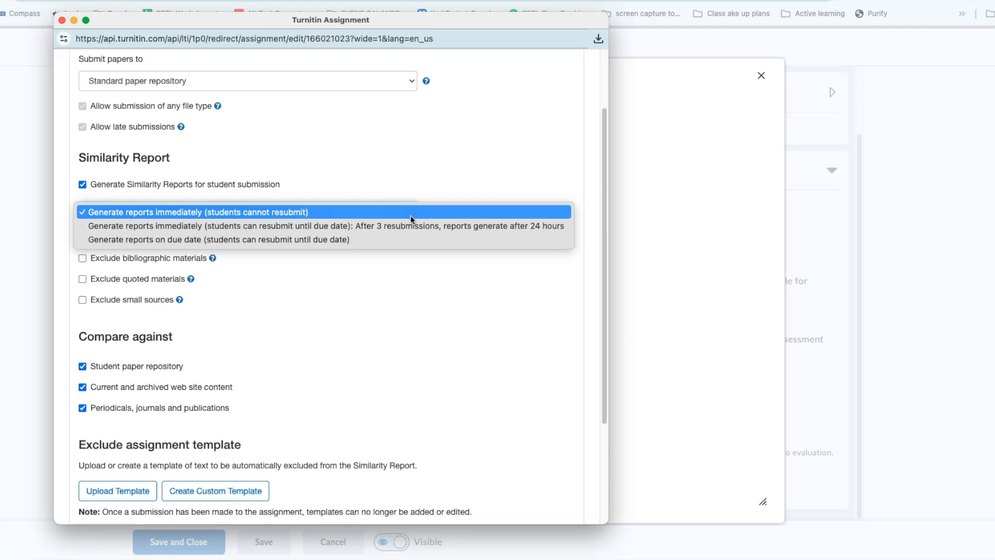
pyautogui.click(409, 227)
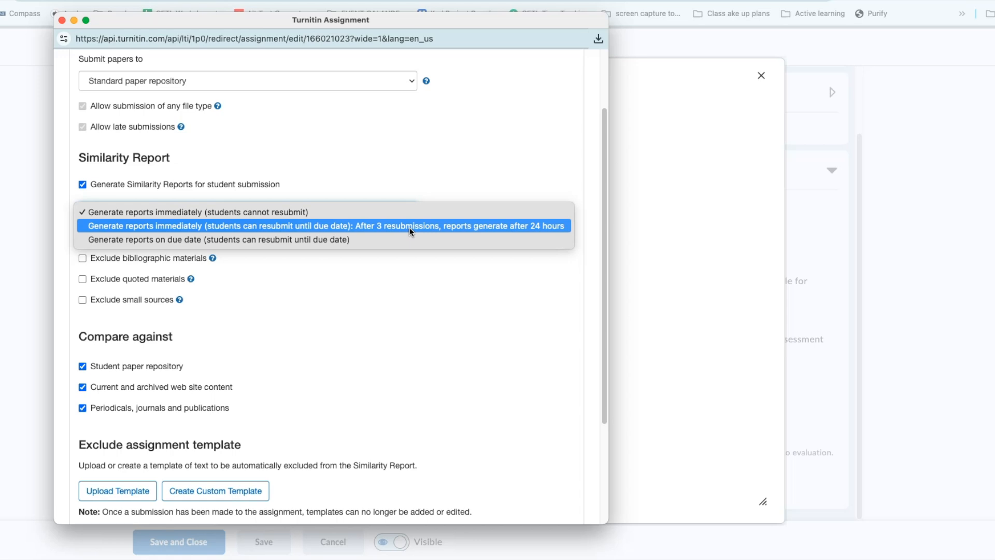
pyautogui.click(406, 239)
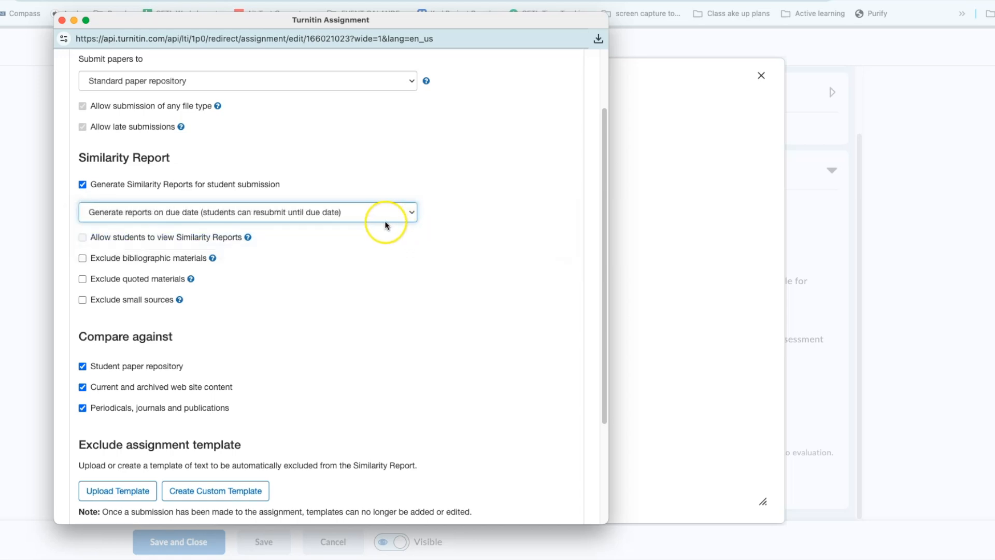
pyautogui.scroll(-1, 285, 248)
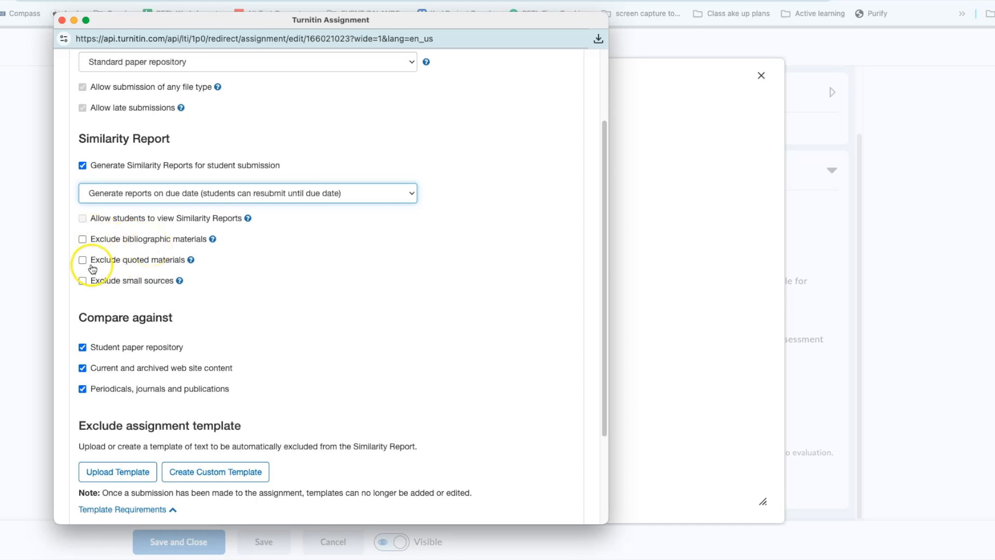
pyautogui.scroll(-5, 104, 282)
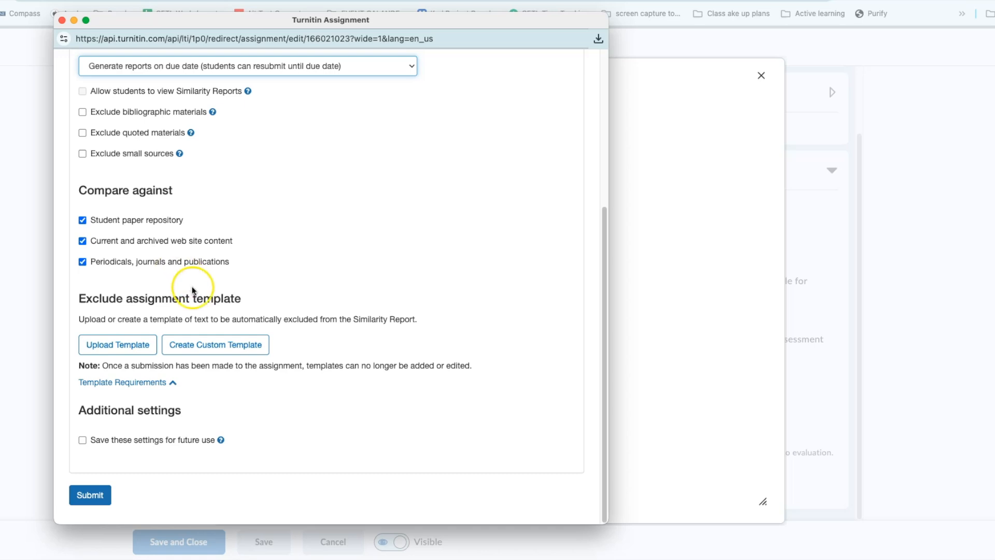
pyautogui.click(184, 346)
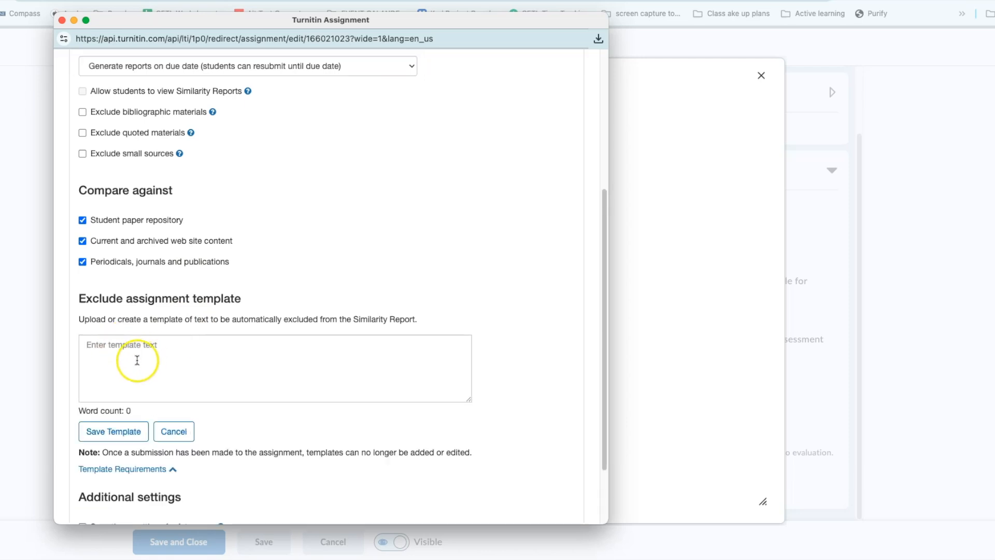
pyautogui.scroll(-1, 138, 353)
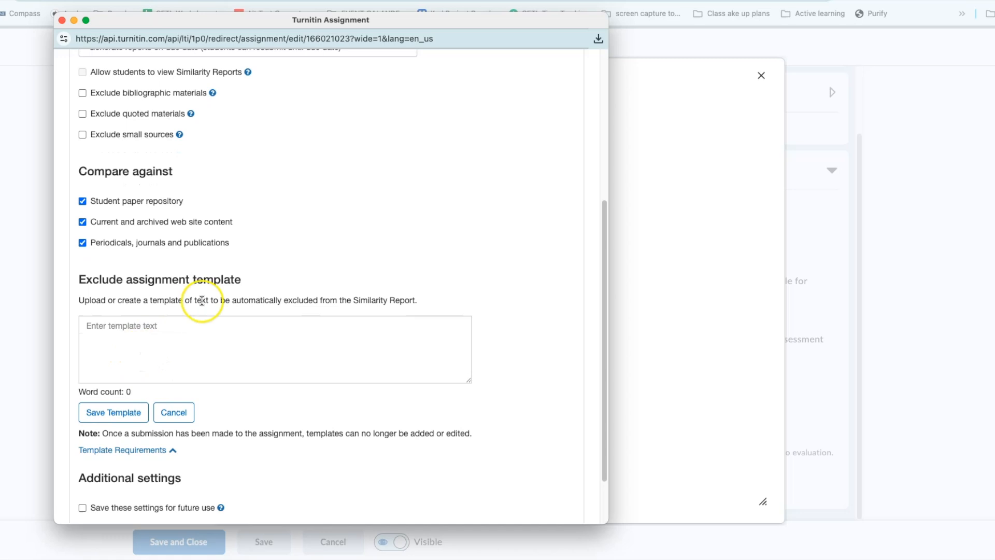
pyautogui.click(174, 412)
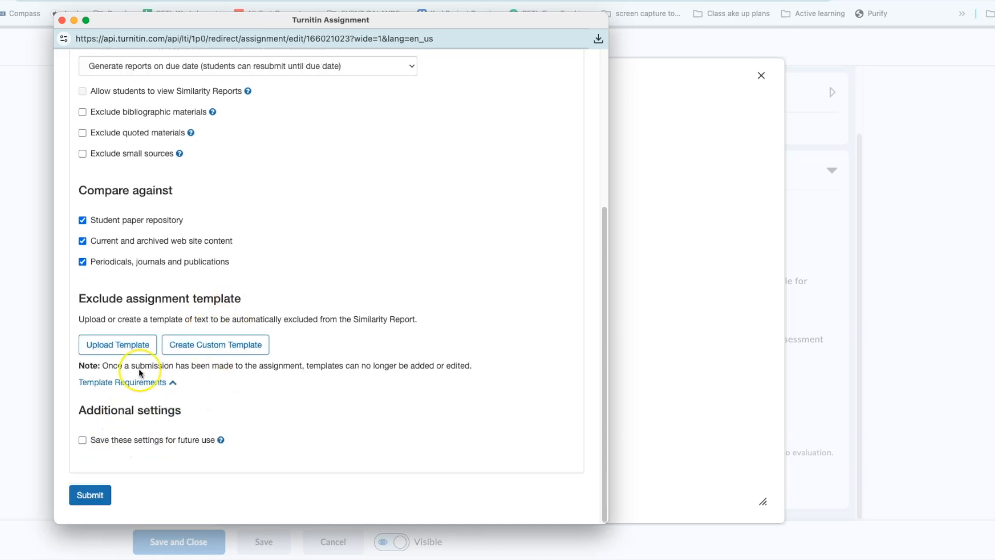
# Review the comparison and exclusion options and submit the optional Turnitin settings.
pyautogui.scroll(2, 251, 295)
pyautogui.scroll(1, 158, 266)
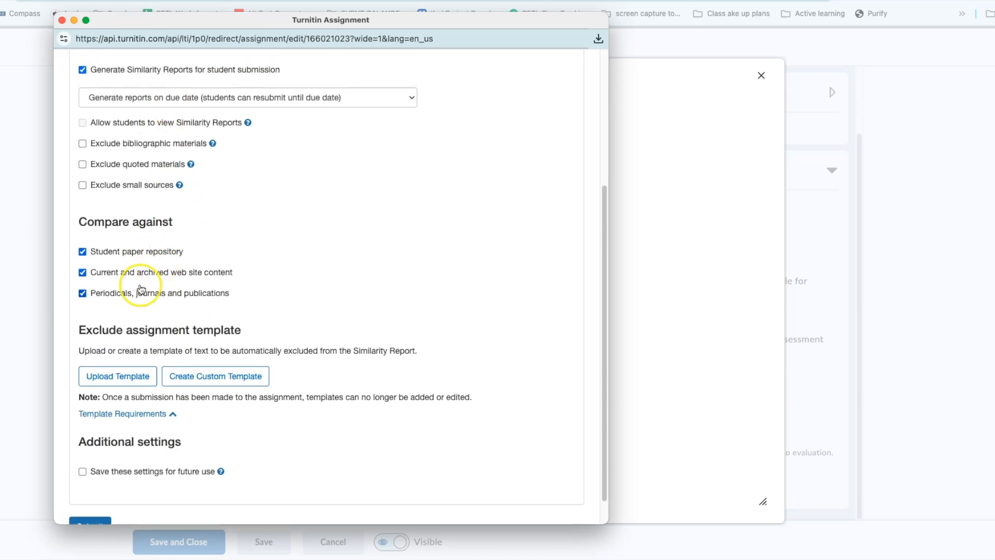
pyautogui.scroll(3, 141, 288)
pyautogui.scroll(-4, 142, 291)
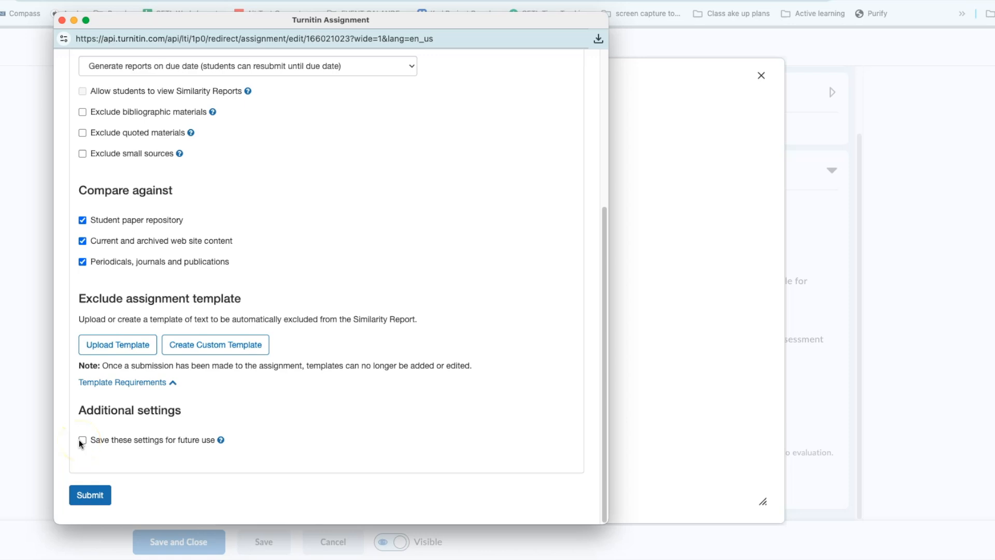
pyautogui.click(98, 495)
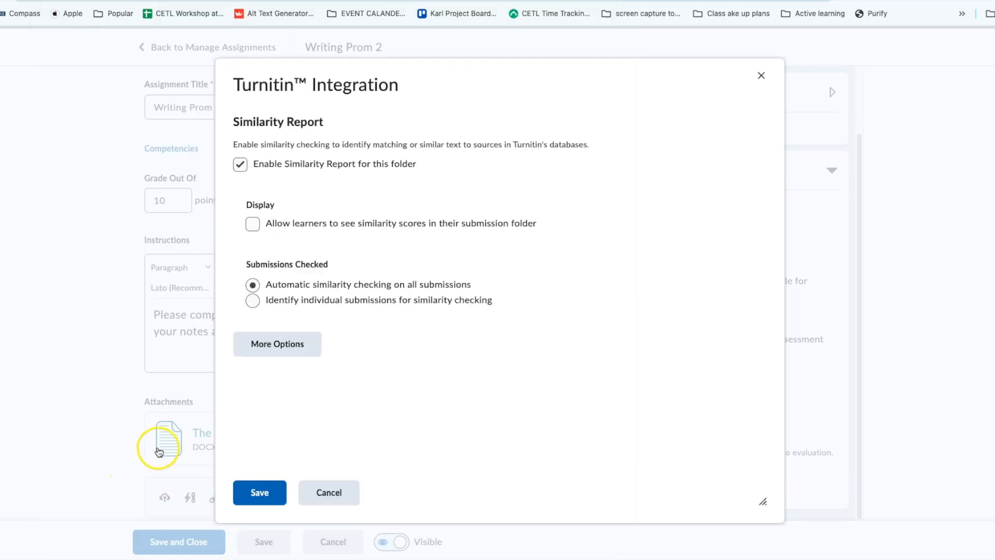
# Save the Turnitin integration settings, and save and close the Writing Prom 2 assignment.
pyautogui.click(260, 492)
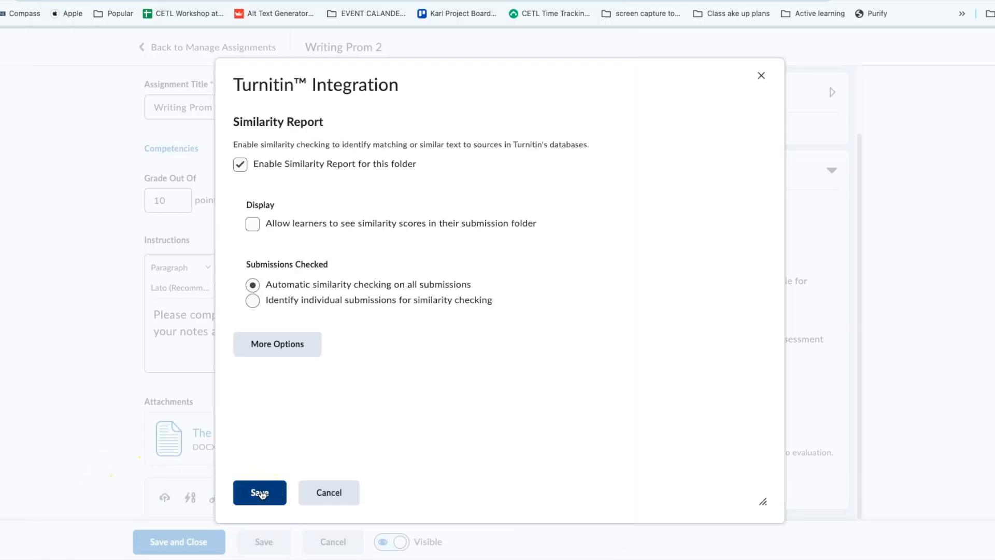
pyautogui.click(261, 493)
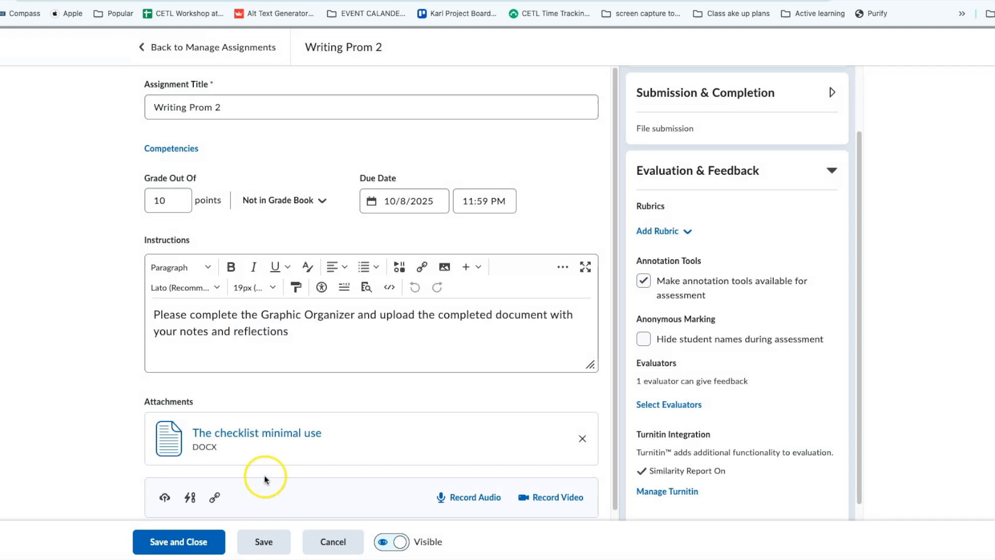
pyautogui.scroll(-1, 643, 342)
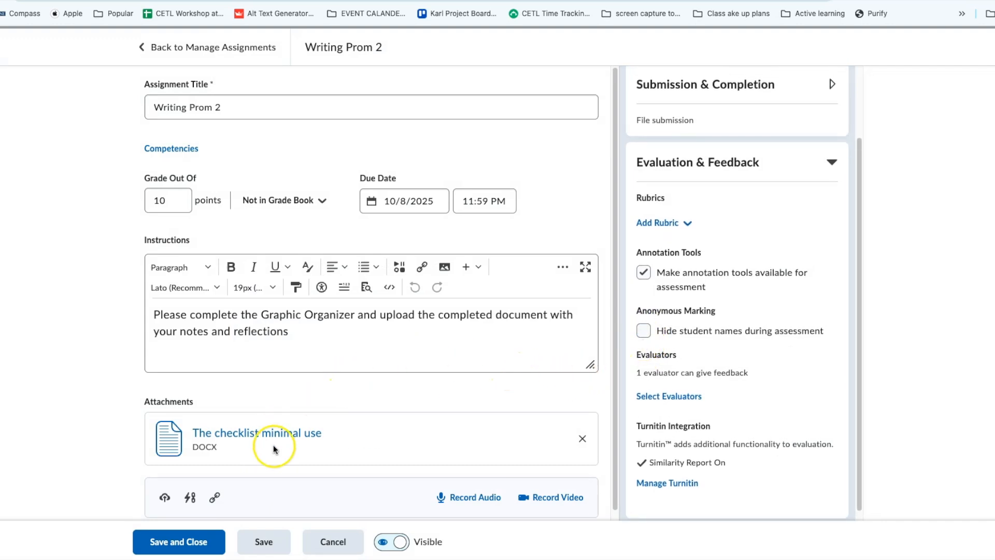
pyautogui.click(209, 542)
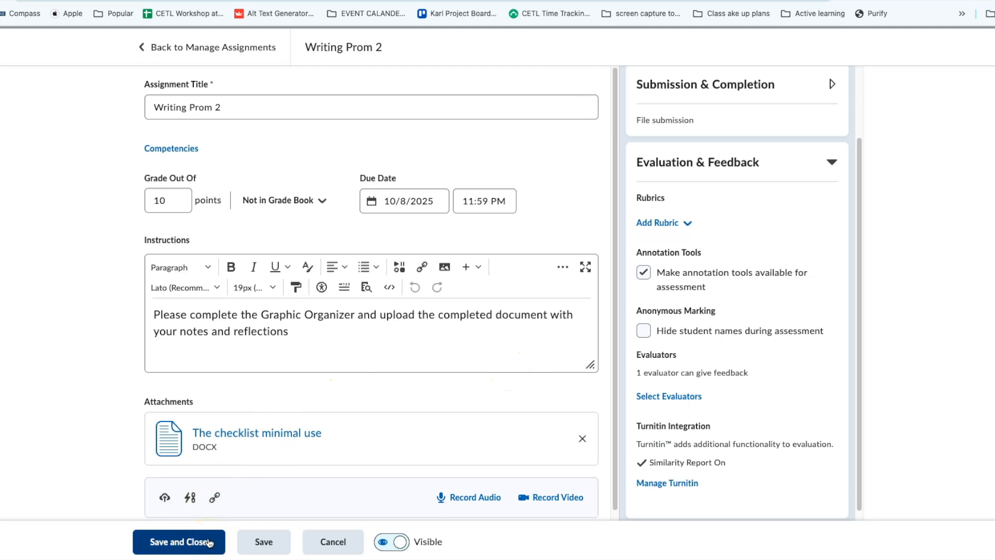